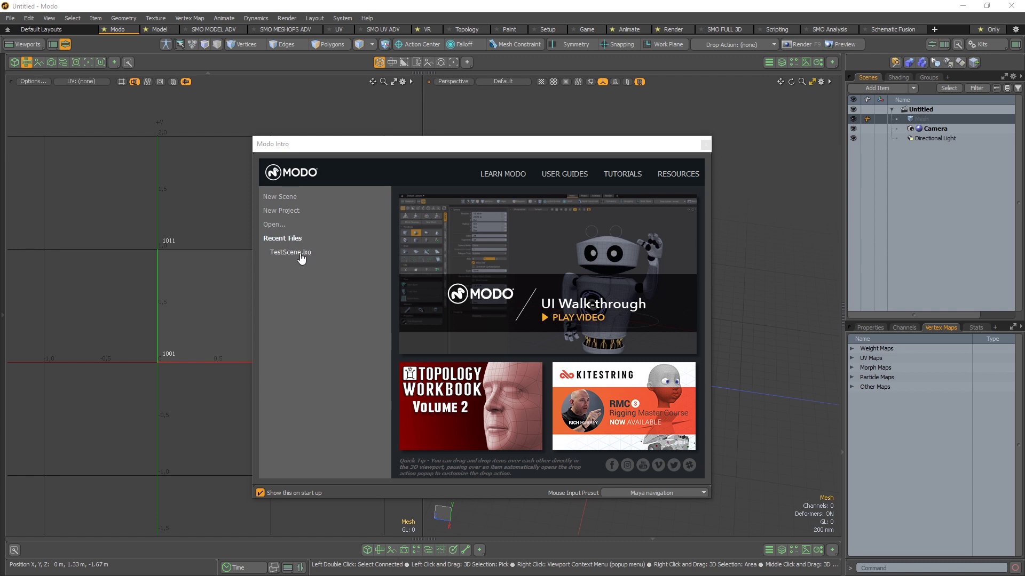
Open TestScene.lxo from the recent files list
{"action": "left_click", "coordinate": [300, 253]}
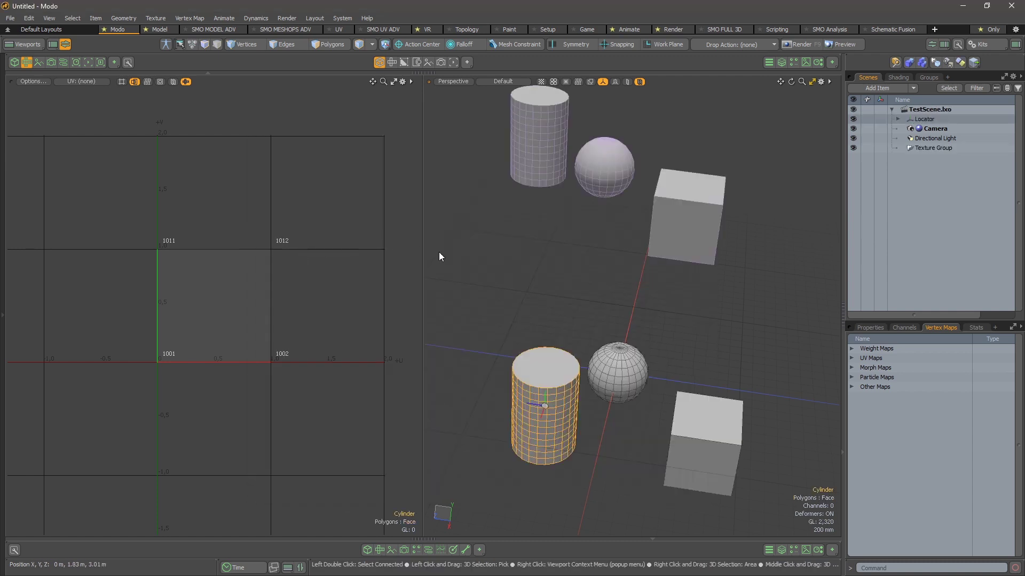
Select the front sphere, cylinder and cube and make 00_Texture the active UV map
{"action": "left_click", "coordinate": [619, 361]}
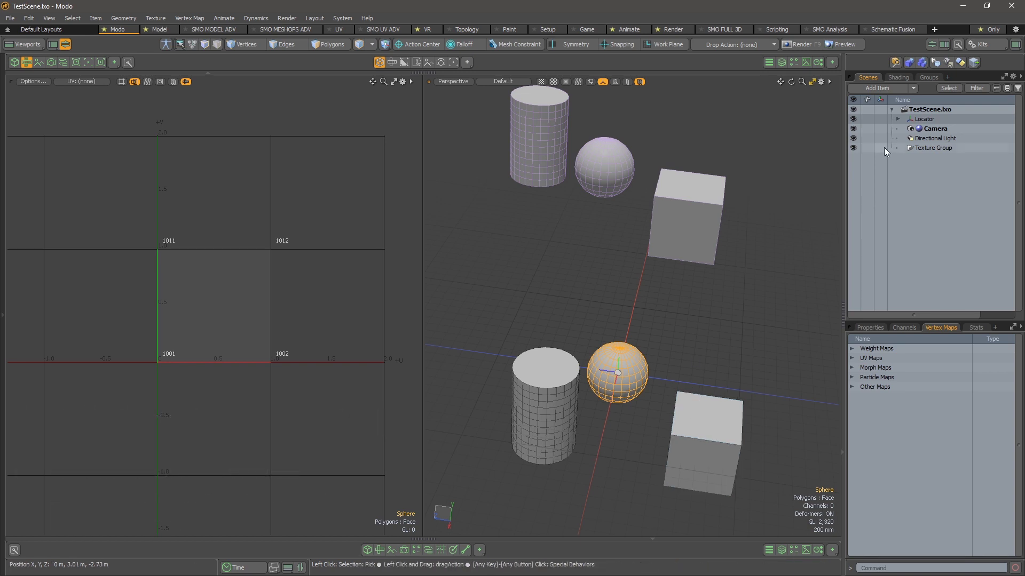
{"action": "left_click", "coordinate": [898, 119]}
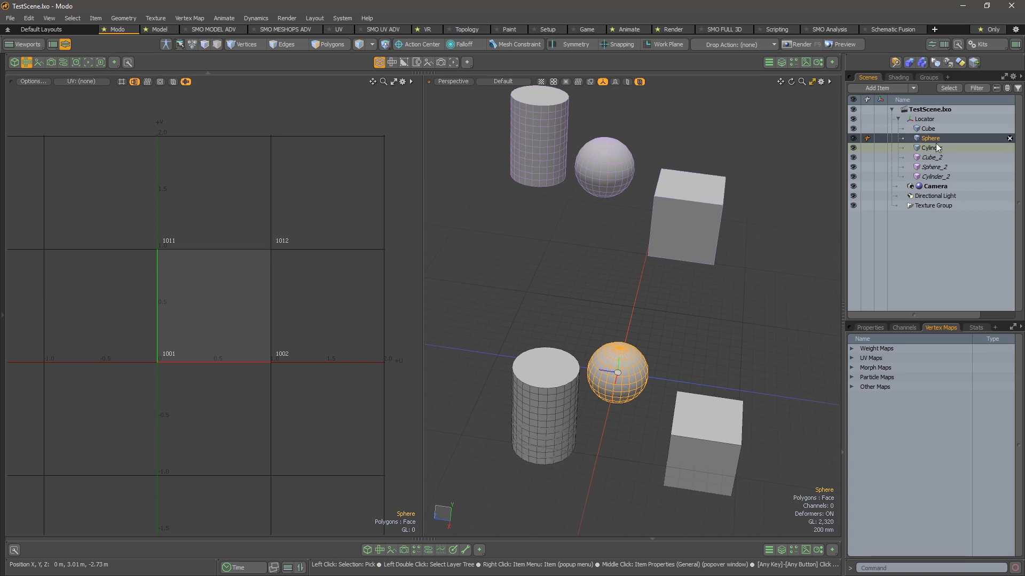
{"action": "key", "text": "a"}
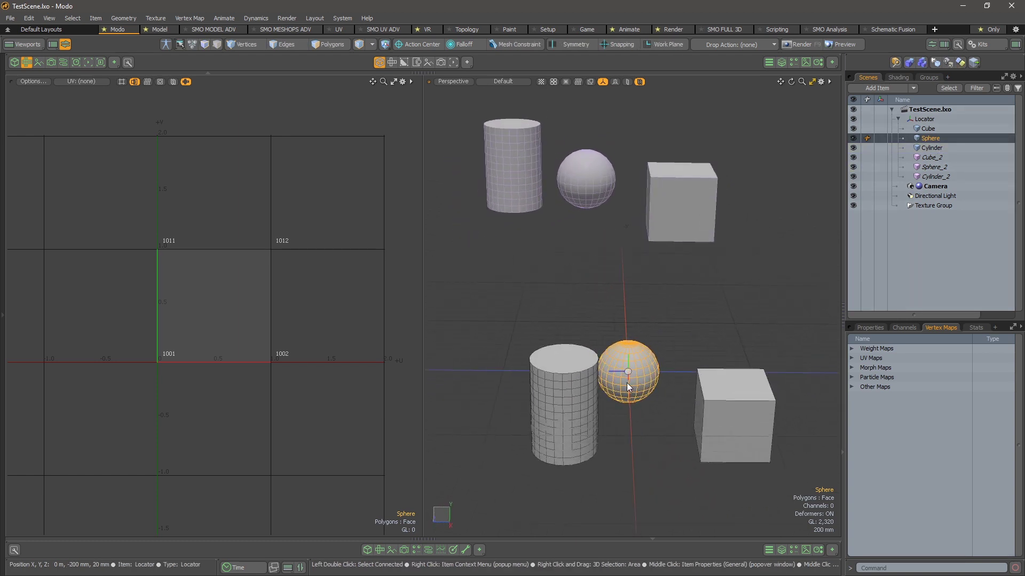
{"action": "left_click", "coordinate": [577, 385], "text": "shift"}
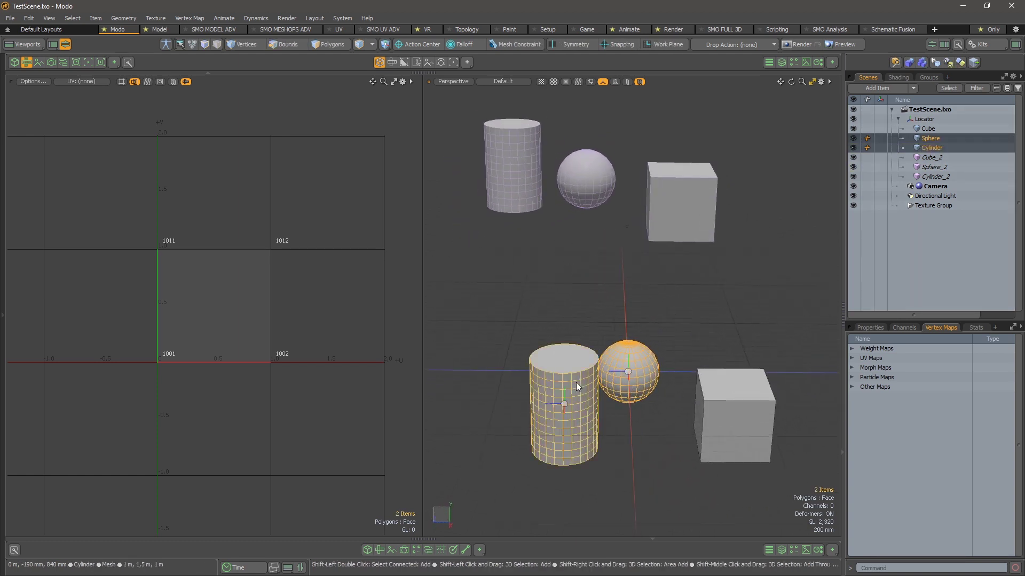
{"action": "left_click", "coordinate": [736, 405], "text": "shift"}
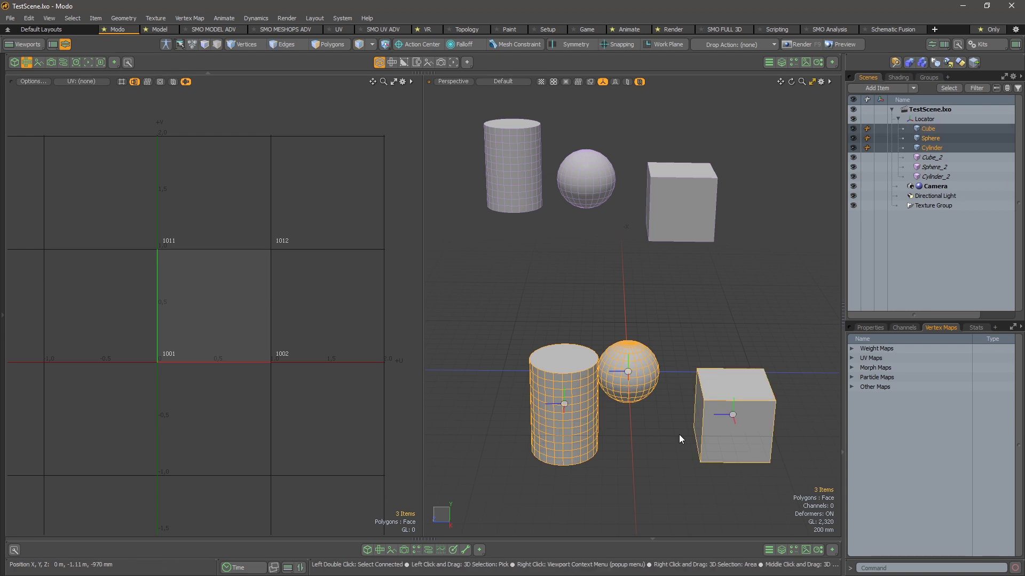
{"action": "left_click", "coordinate": [851, 360]}
{"action": "left_click", "coordinate": [902, 368]}
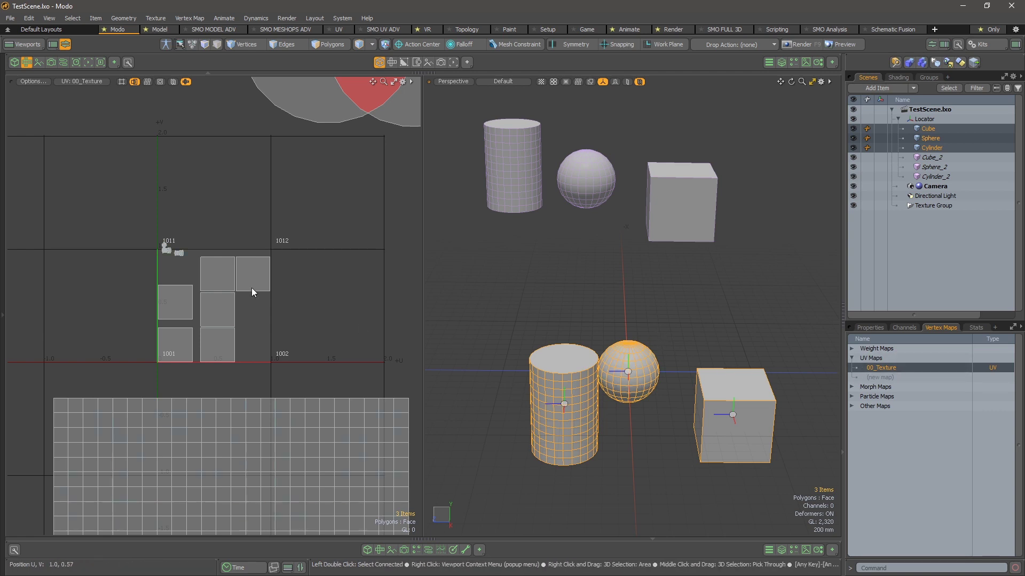
Zoom out the UV editor to see the full 00_Texture layout of the three meshes
{"action": "scroll", "coordinate": [302, 298], "scroll_direction": "down", "scroll_amount": 3}
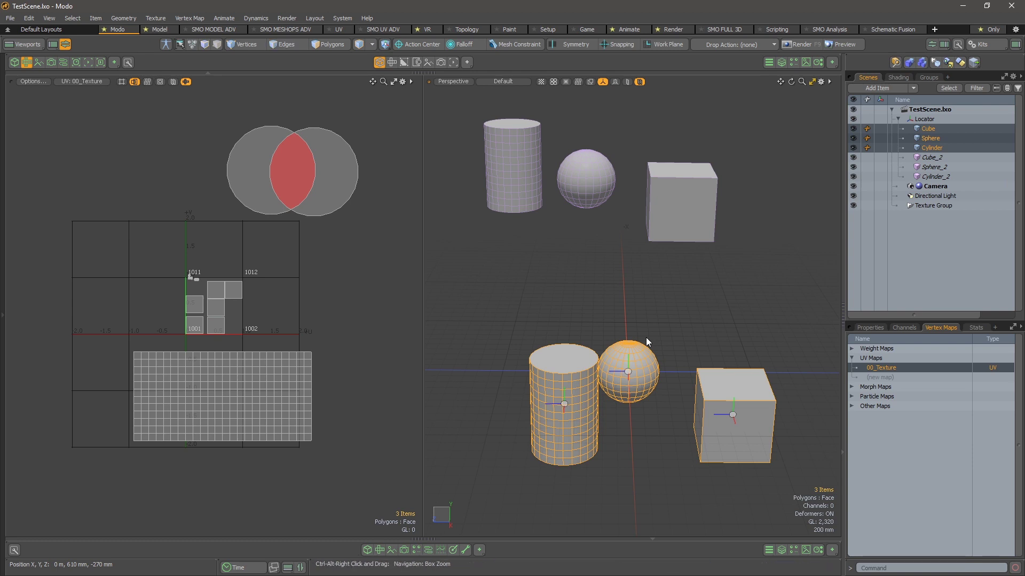
From the RizomUV live link palette, export the selected meshes to an FBX for RizomUV
{"action": "key", "text": "ctrl+space"}
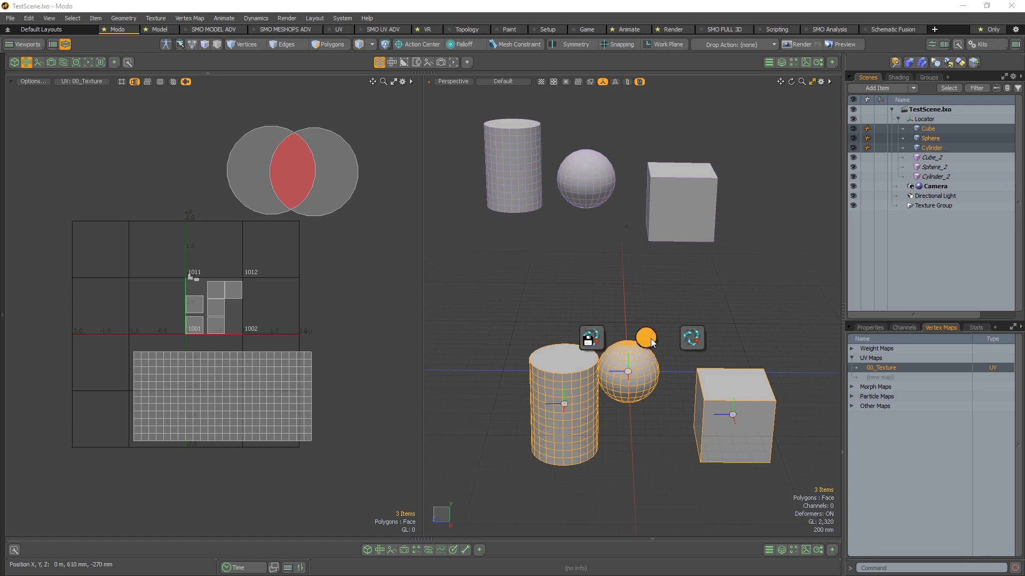
{"action": "left_click_drag", "start_coordinate": [649, 338], "coordinate": [644, 304]}
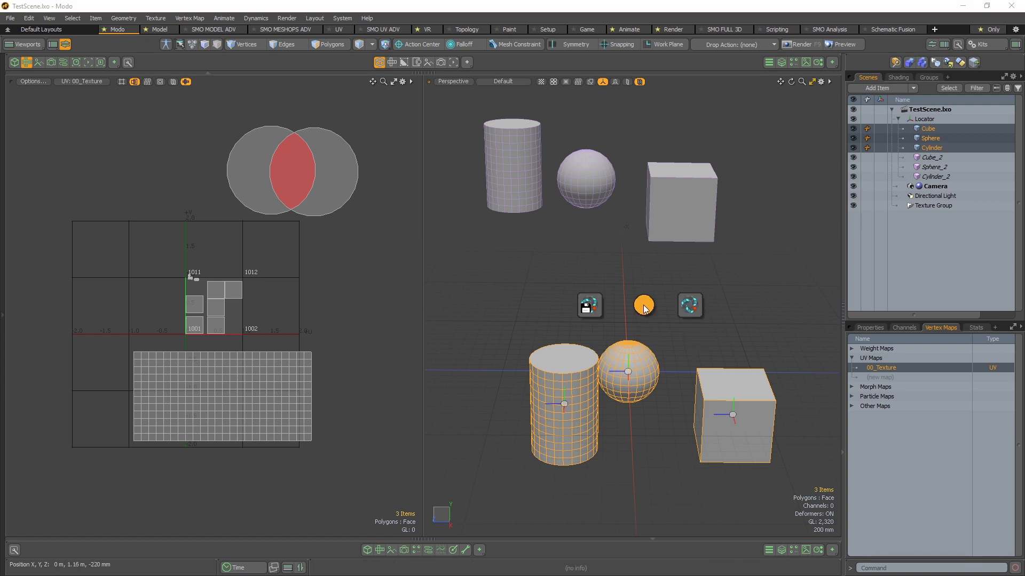
{"action": "left_click", "coordinate": [593, 305]}
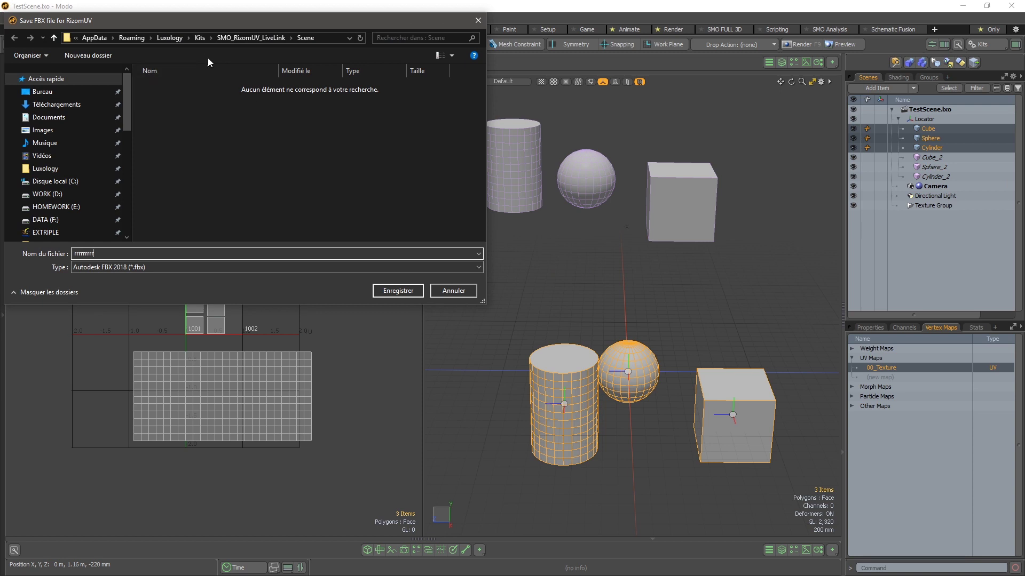
{"action": "double_click", "coordinate": [138, 251]}
{"action": "key", "text": "BackSpace"}
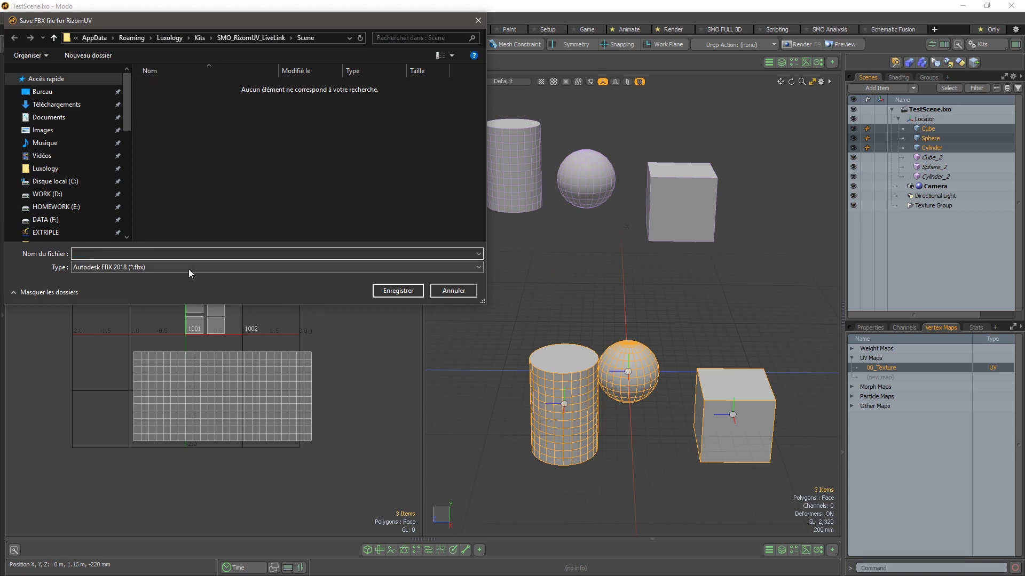
{"action": "left_click", "coordinate": [469, 291]}
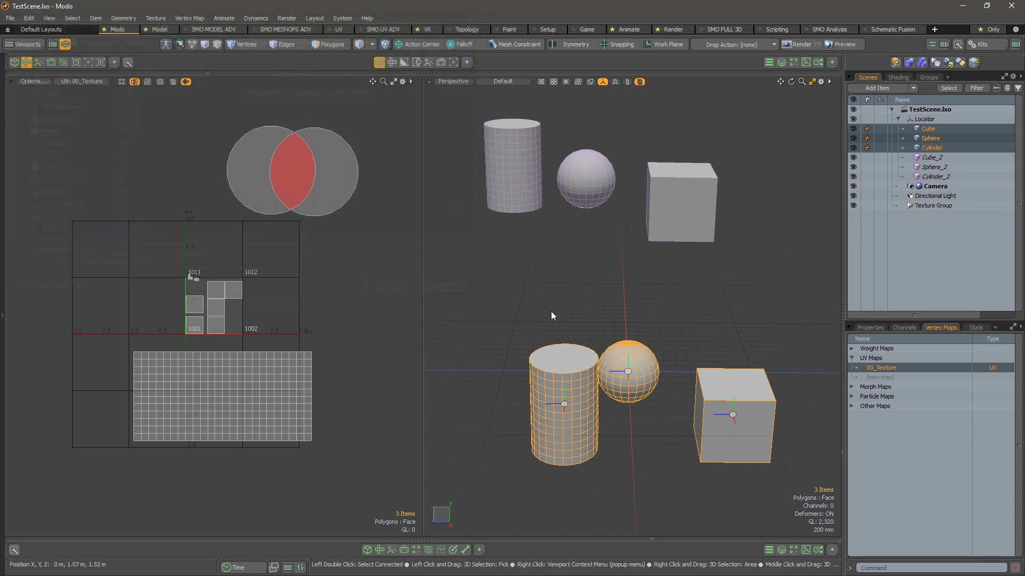
Reselect the front sphere, cylinder and cube and send them to RizomUV via live link
{"action": "left_click", "coordinate": [619, 287]}
{"action": "left_click", "coordinate": [618, 342]}
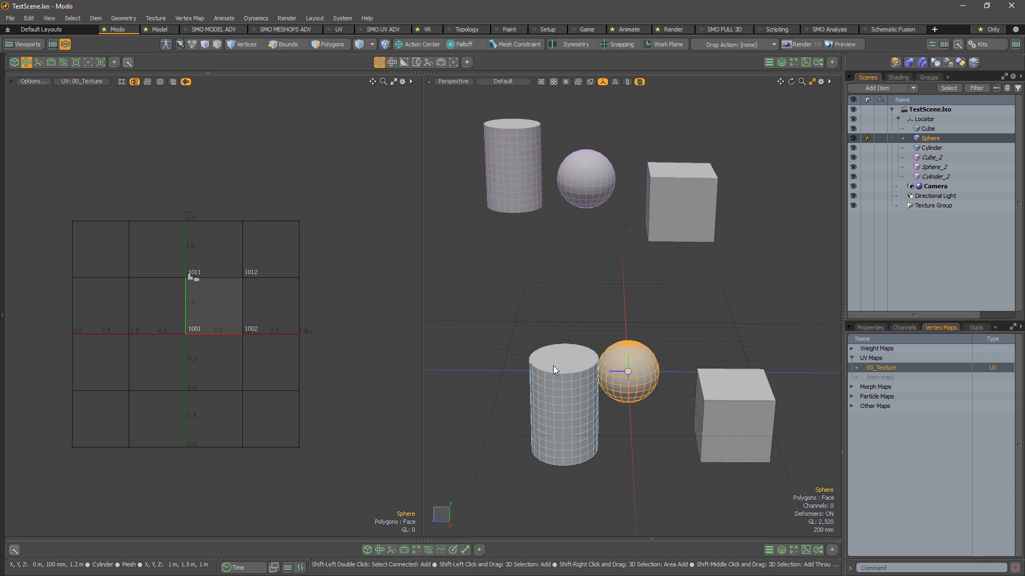
{"action": "left_click", "coordinate": [553, 366], "text": "shift"}
{"action": "left_click", "coordinate": [758, 421], "text": "shift"}
{"action": "key", "text": "ctrl+shift+s"}
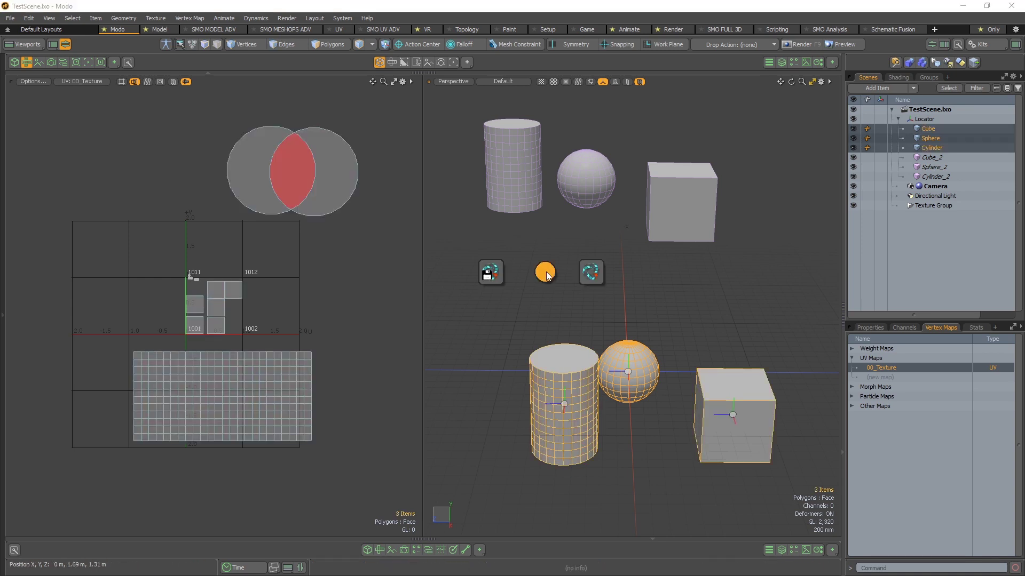
{"action": "left_click", "coordinate": [591, 273]}
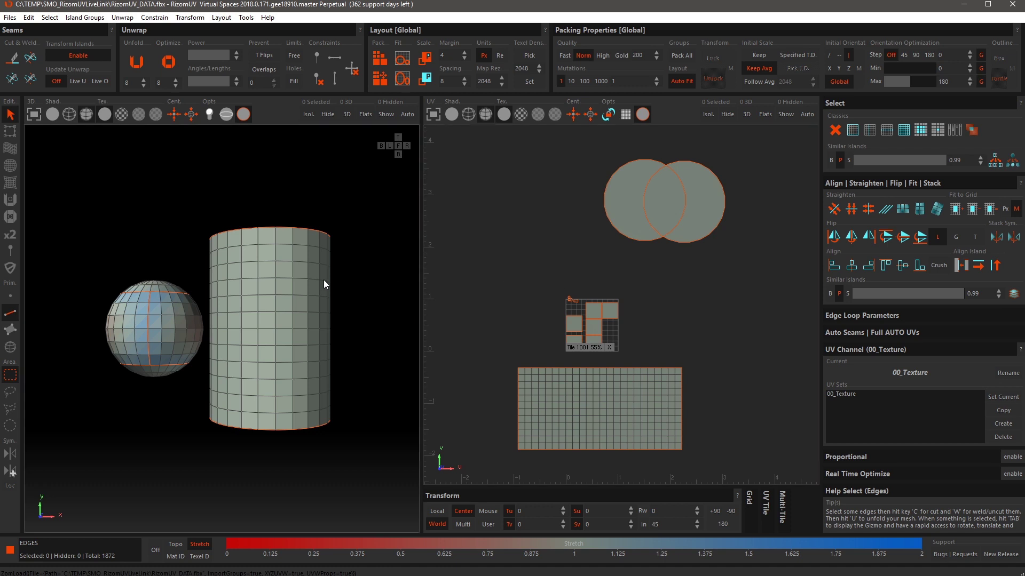
Clear the selection and scale all UV islands to the target texel density
{"action": "left_click", "coordinate": [639, 308]}
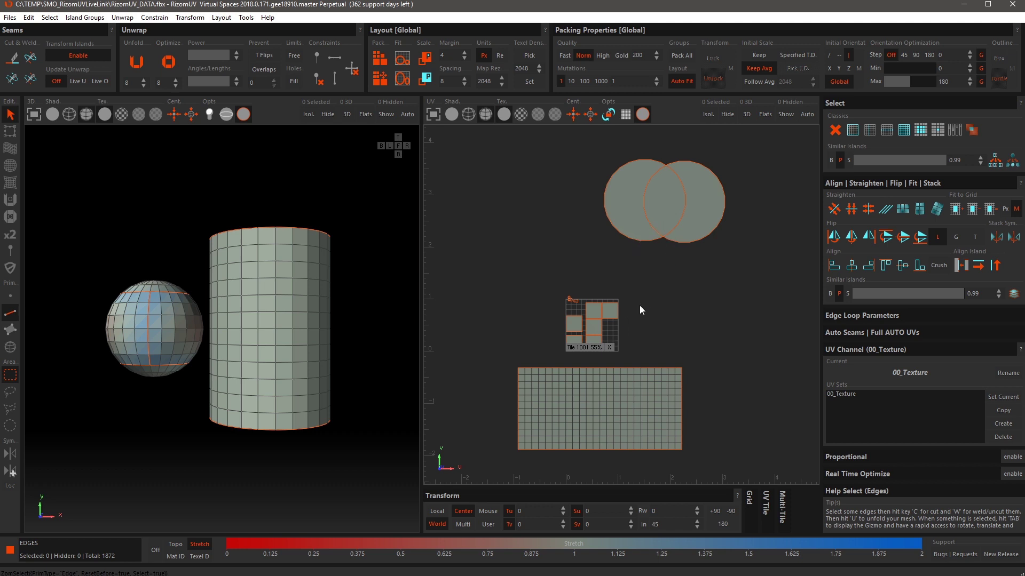
{"action": "left_click", "coordinate": [529, 82]}
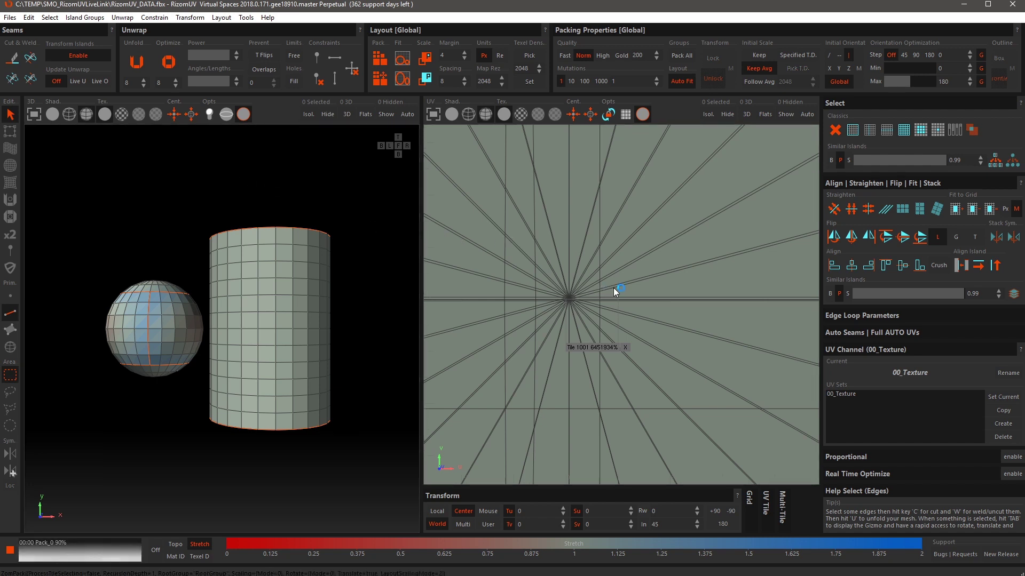
Optimize the left and right curved sphere islands to reduce stretching, then deselect them
{"action": "key", "text": "f"}
{"action": "scroll", "coordinate": [597, 321], "scroll_direction": "up", "scroll_amount": 3}
{"action": "scroll", "coordinate": [596, 320], "scroll_direction": "up", "scroll_amount": 3}
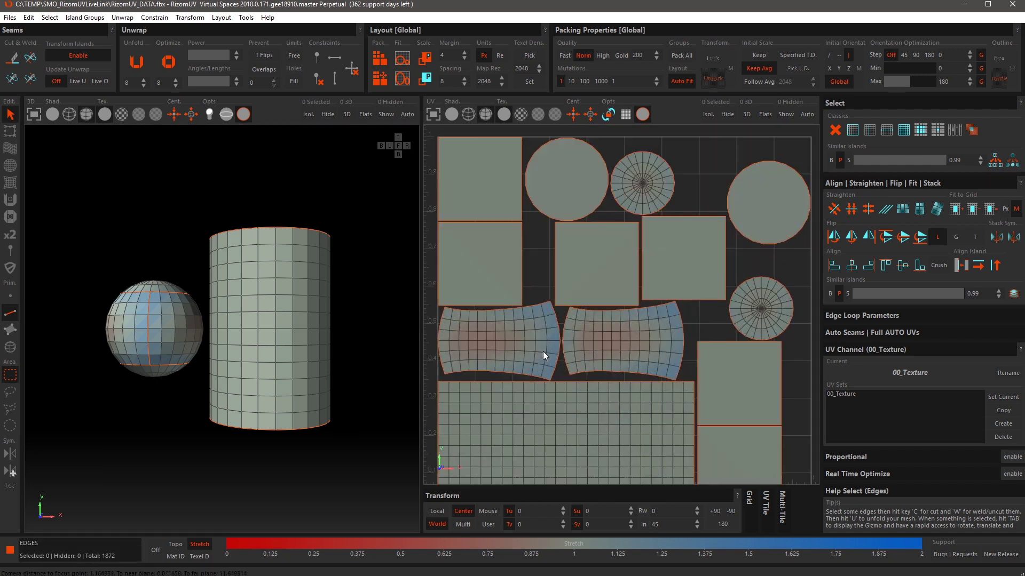
{"action": "scroll", "coordinate": [543, 352], "scroll_direction": "down", "scroll_amount": 1}
{"action": "key", "text": "F4"}
{"action": "left_click", "coordinate": [556, 346]}
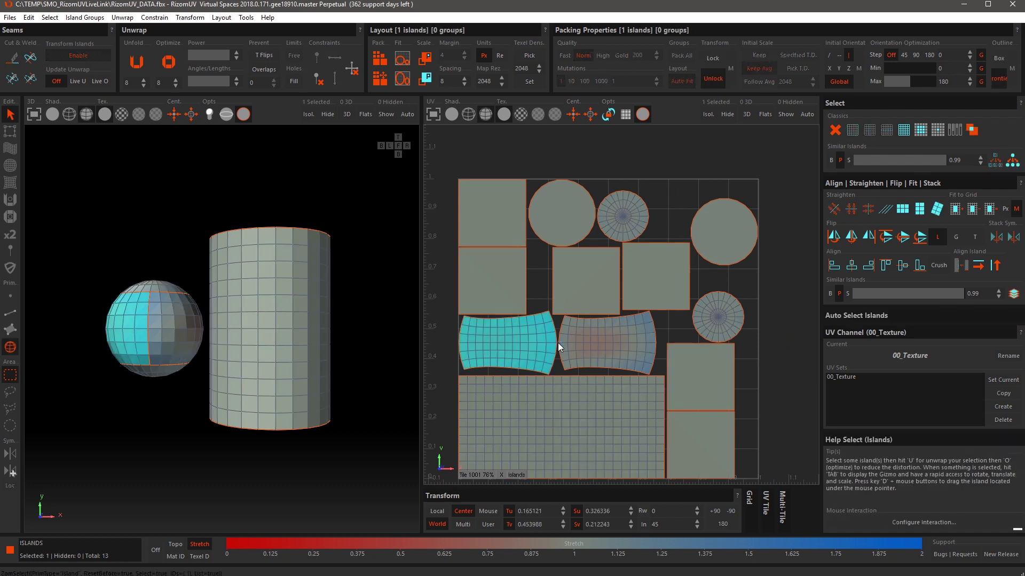
{"action": "key", "text": "o"}
{"action": "left_click", "coordinate": [620, 337]}
{"action": "key", "text": "o"}
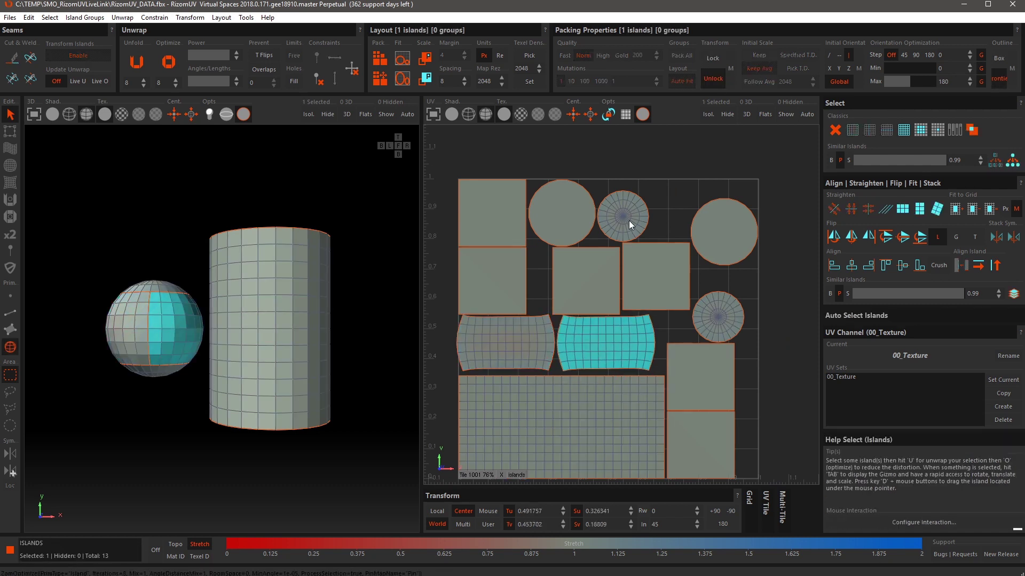
{"action": "left_click", "coordinate": [683, 217]}
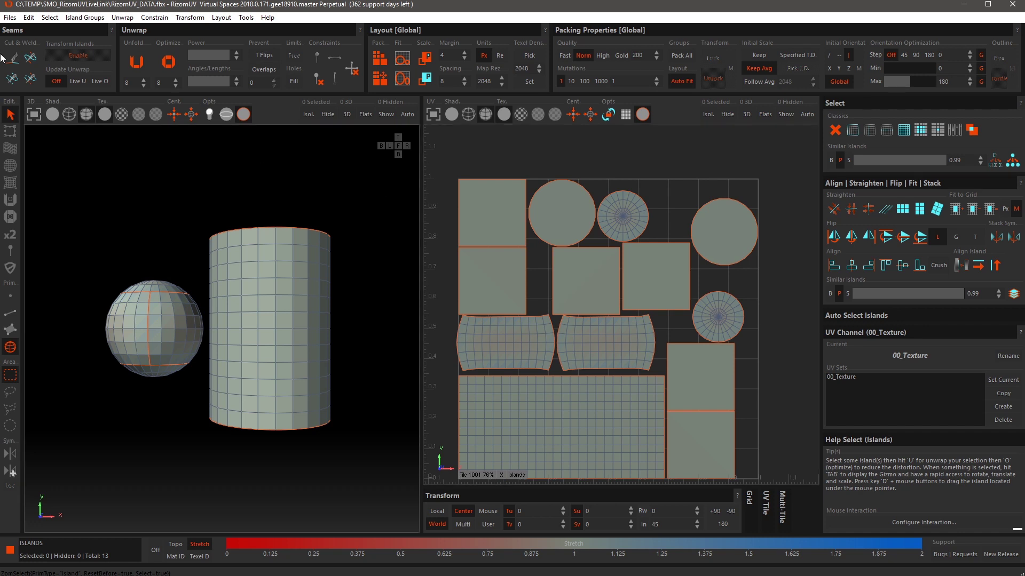
Save in RizomUV to sync, then reselect the cylinder, sphere and cube in Modo's Items mode
{"action": "key", "text": "ctrl+s"}
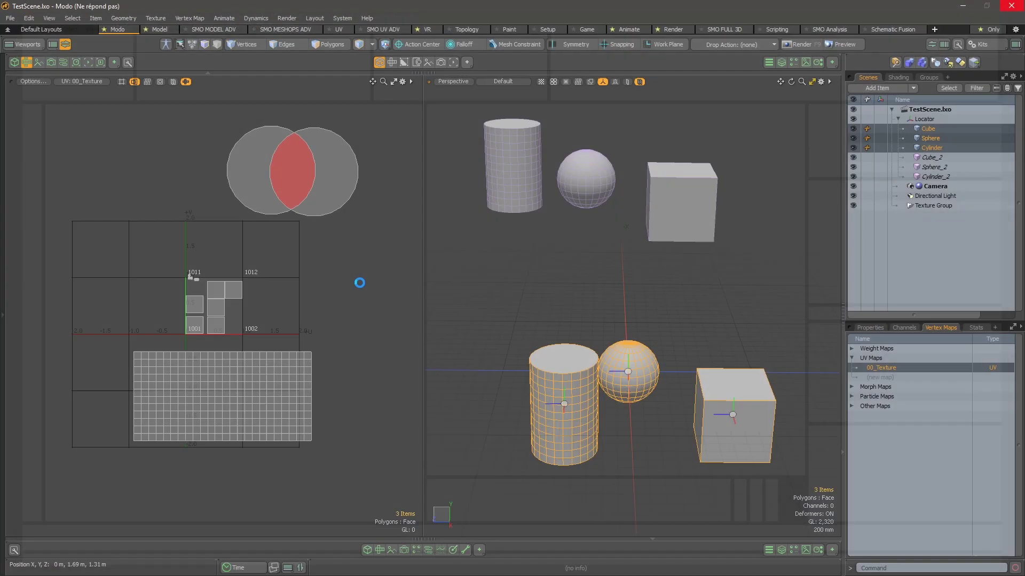
{"action": "scroll", "coordinate": [206, 307], "scroll_direction": "up", "scroll_amount": 5}
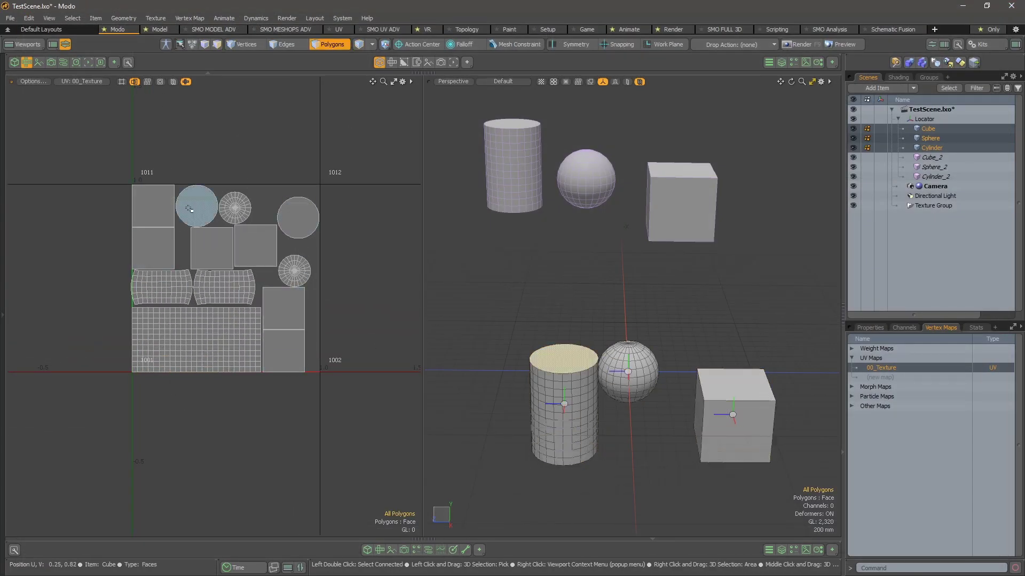
{"action": "key", "text": "5"}
{"action": "left_click", "coordinate": [745, 391]}
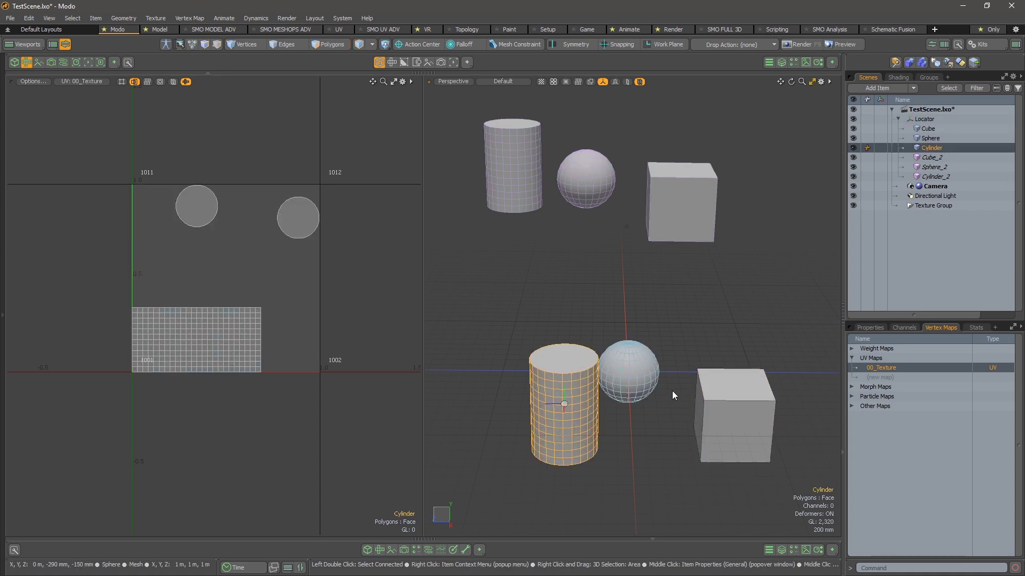
{"action": "mouse_move", "coordinate": [704, 385]}
{"action": "right_mouse_down", "text": "shift"}
{"action": "mouse_move", "coordinate": [676, 344]}
{"action": "mouse_move", "coordinate": [530, 354]}
{"action": "right_mouse_up", "text": "shift"}
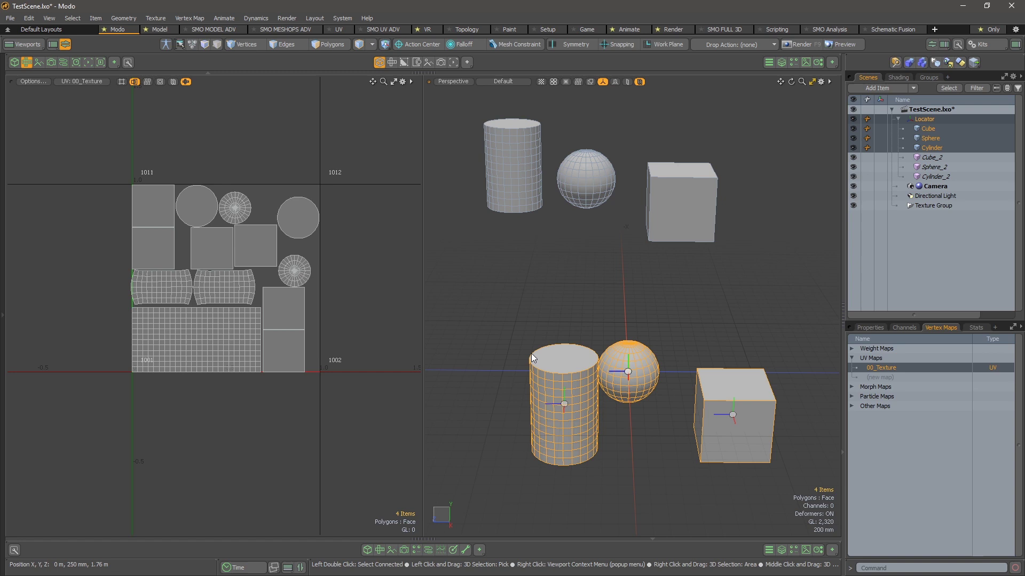
Click empty viewport space to deselect all meshes
{"action": "left_click", "coordinate": [689, 333]}
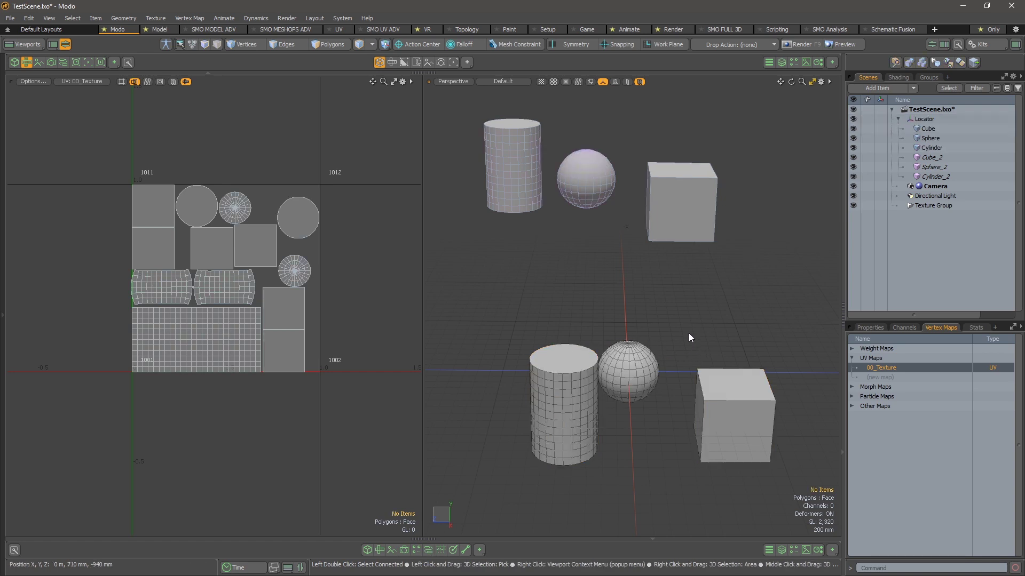